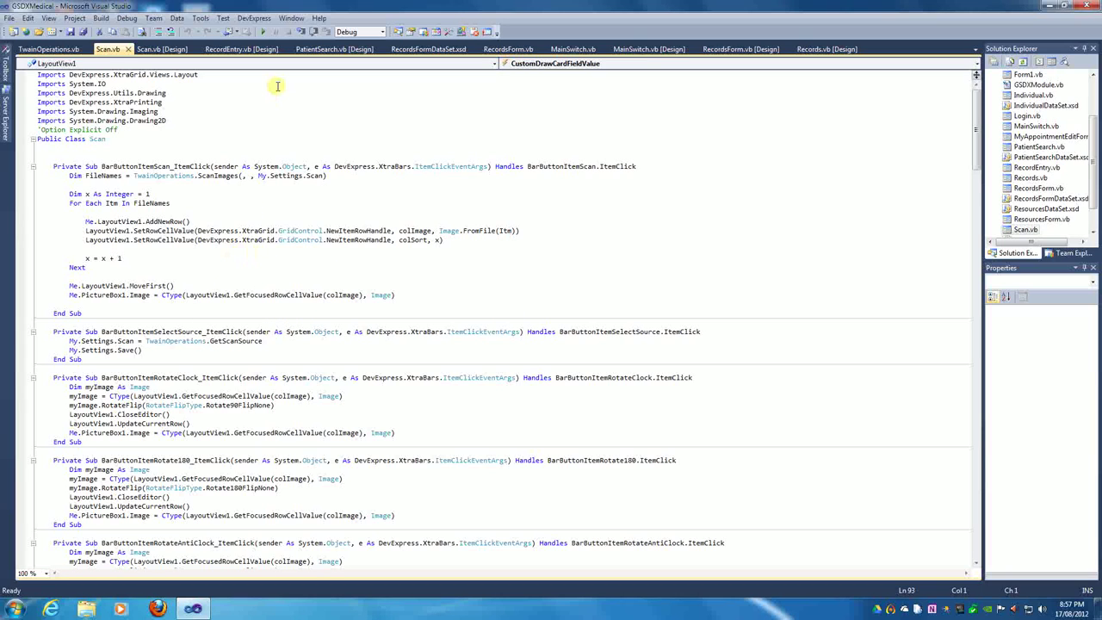
- Run the GSDXMedical project and connect to the gsmedical database using Windows Authentication
left_click(263, 31)
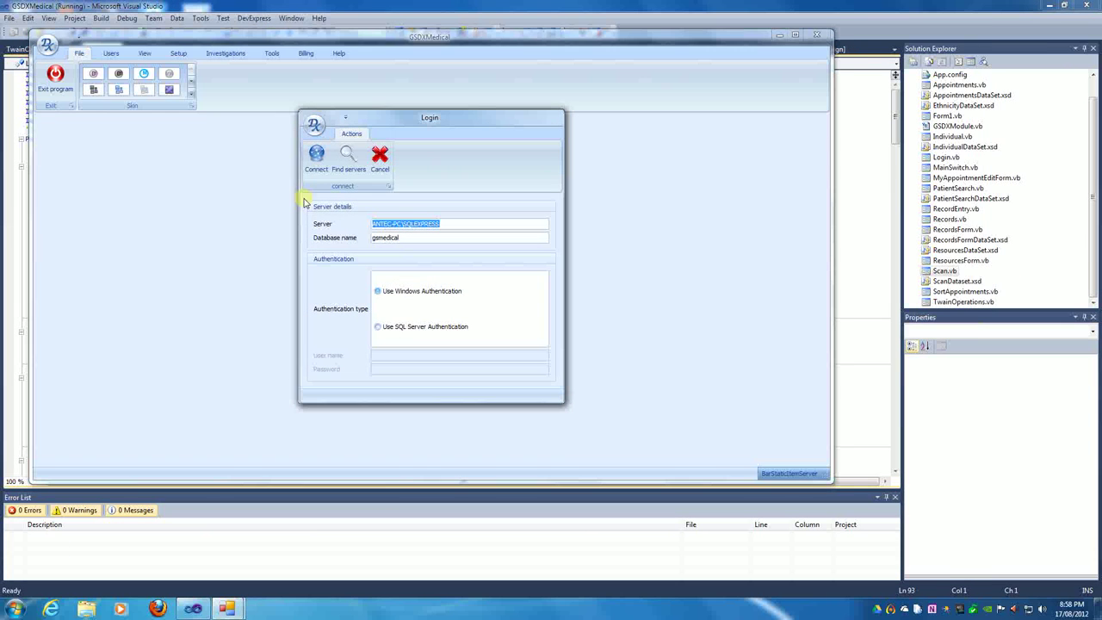
left_click(316, 156)
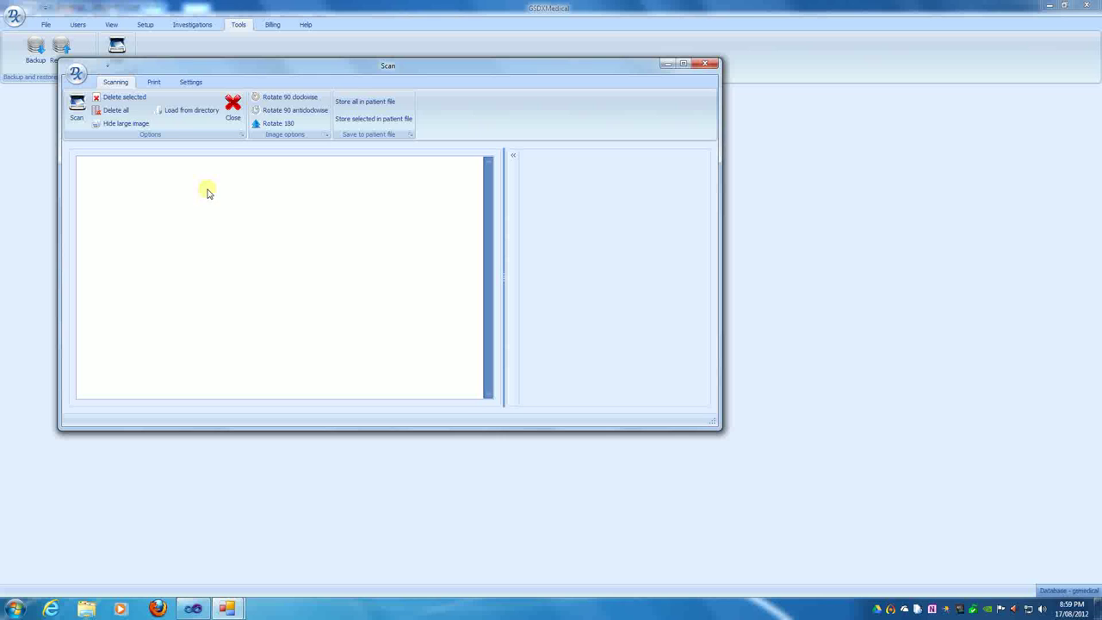
- Scan the documents from the feeder into the Scan window and view each scanned page enlarged
left_click(79, 110)
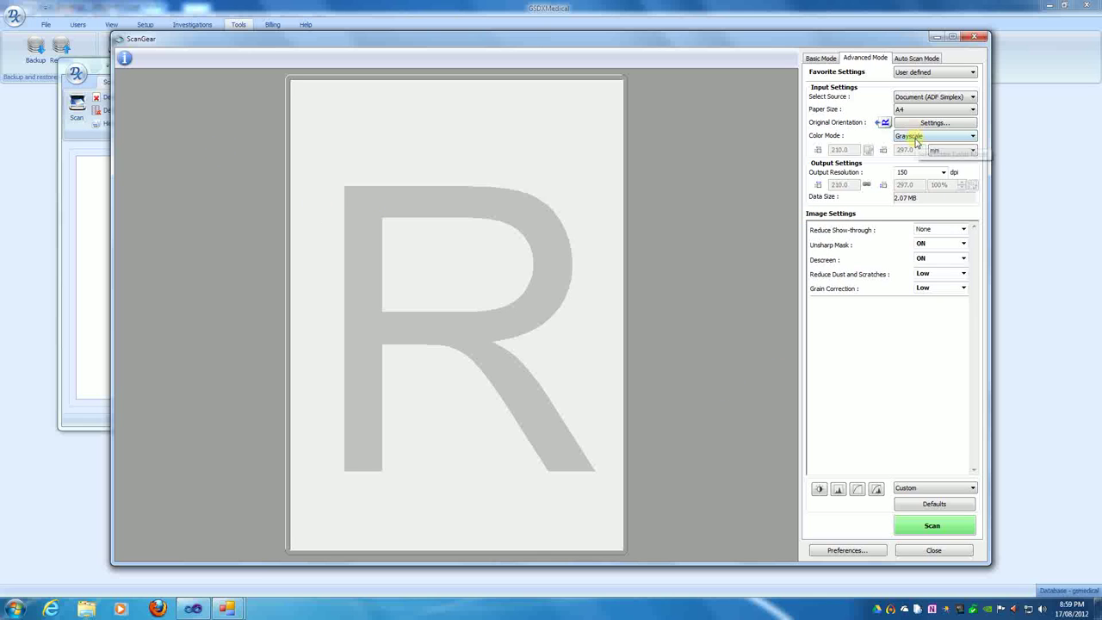
left_click(928, 526)
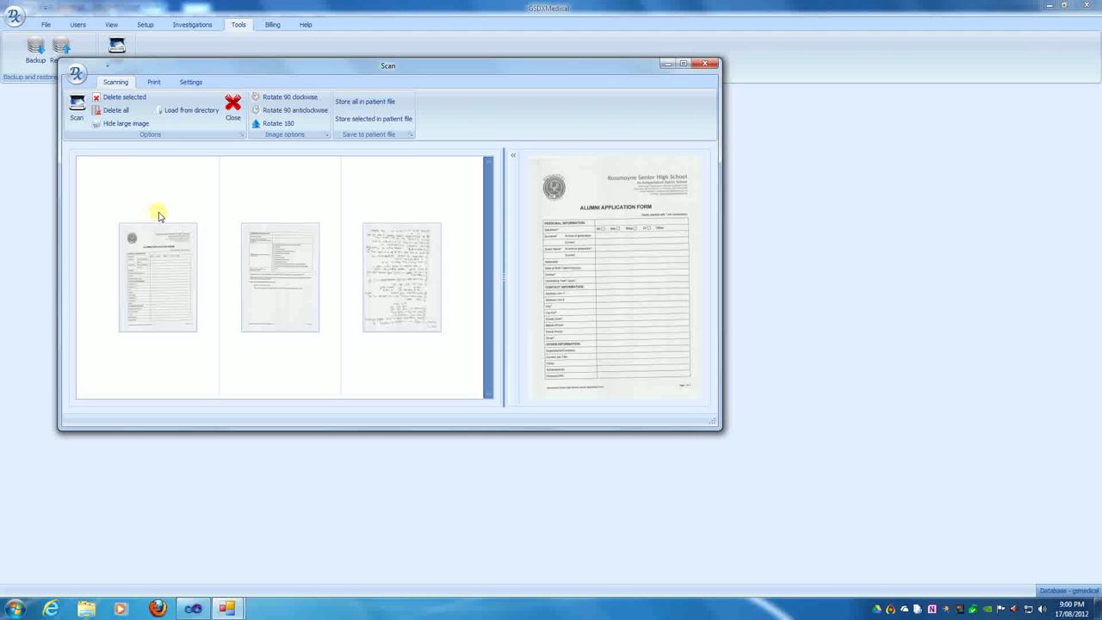
left_click(256, 284)
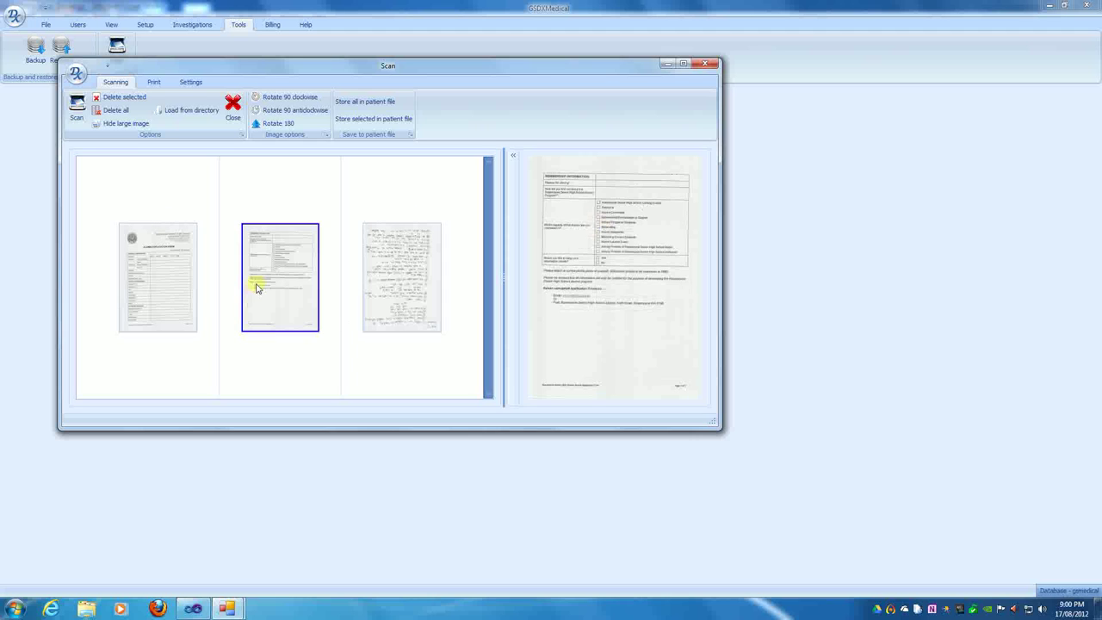
left_click(396, 290)
left_click(282, 285)
left_click(181, 278)
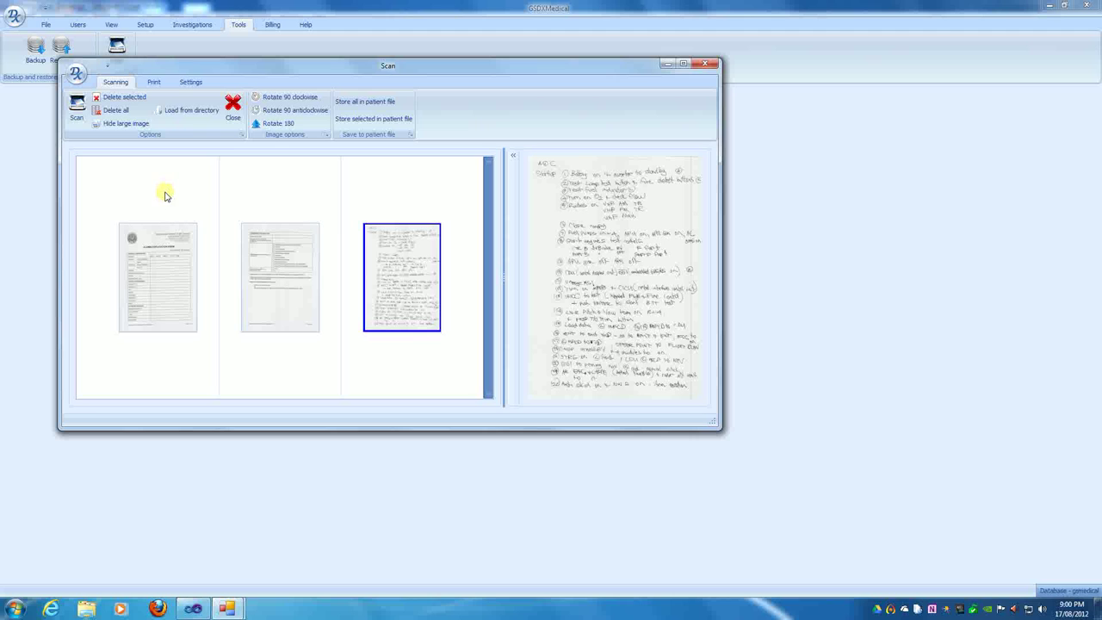
- Select the first two scanned pages and show their print preview in a 2 x 2 page layout
left_click_drag(153, 184, 391, 312)
mouse_move(156, 183)
left_mouse_down()
mouse_move(172, 216)
mouse_move(320, 330)
left_mouse_up()
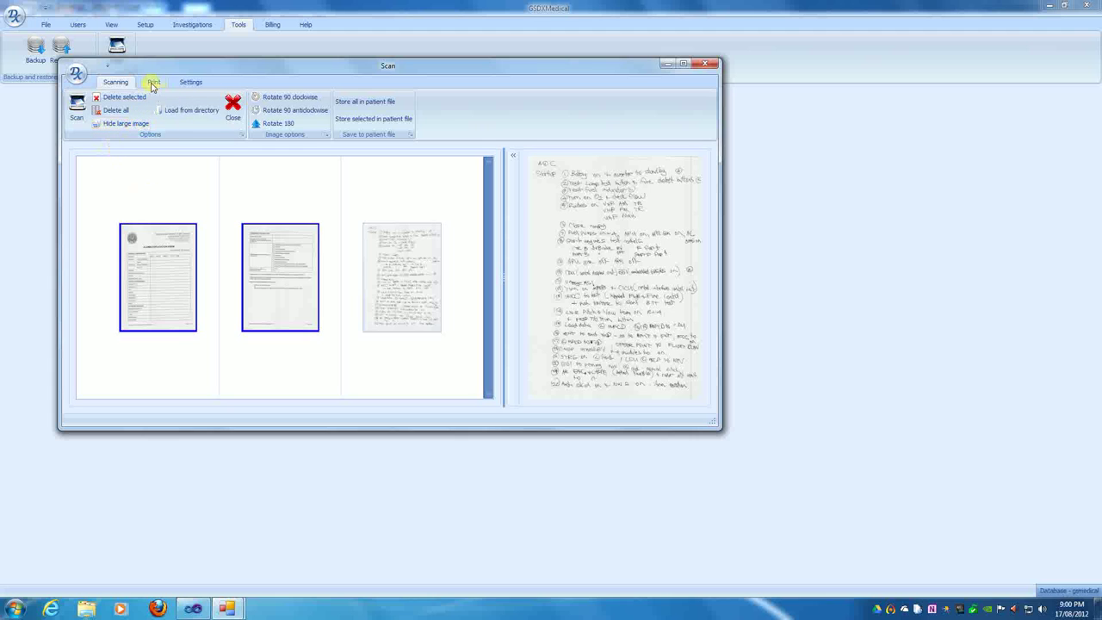
left_click(152, 84)
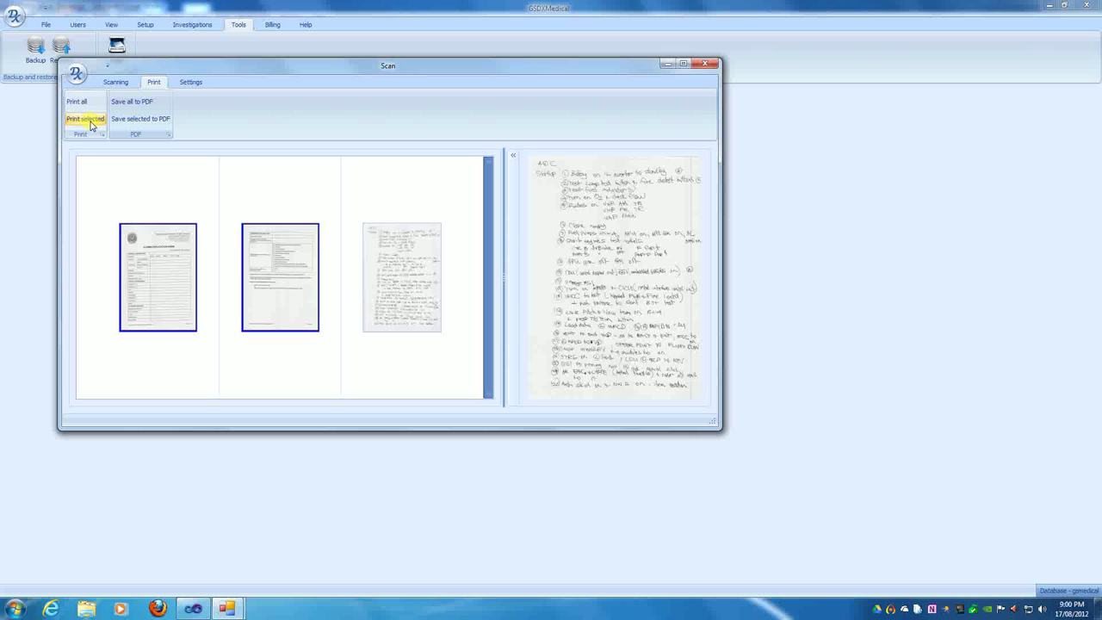
left_click(85, 118)
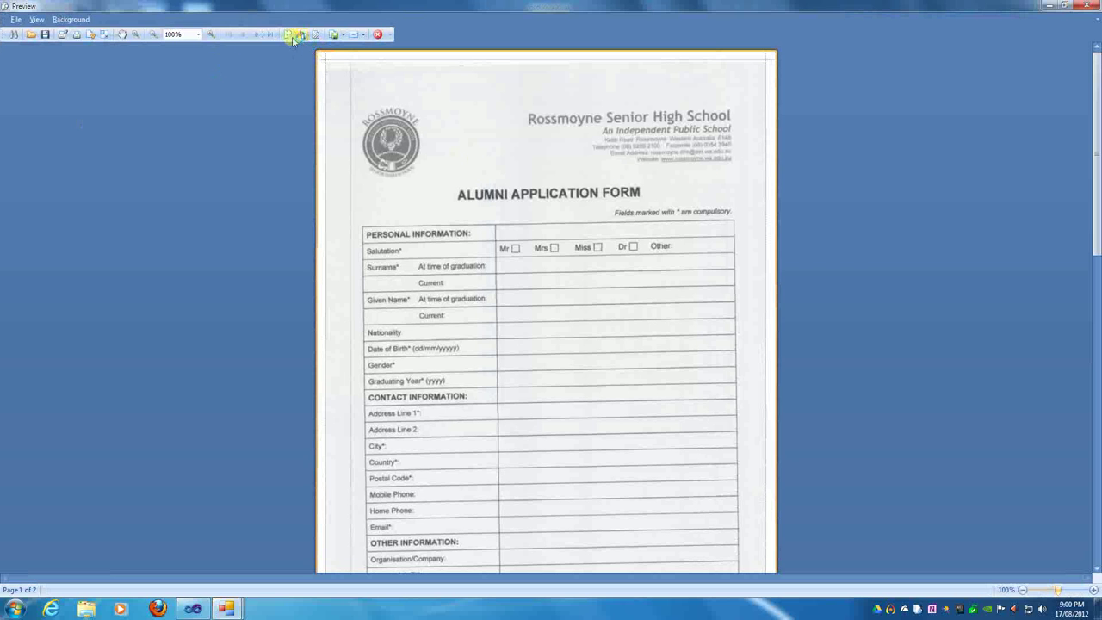
left_click(287, 36)
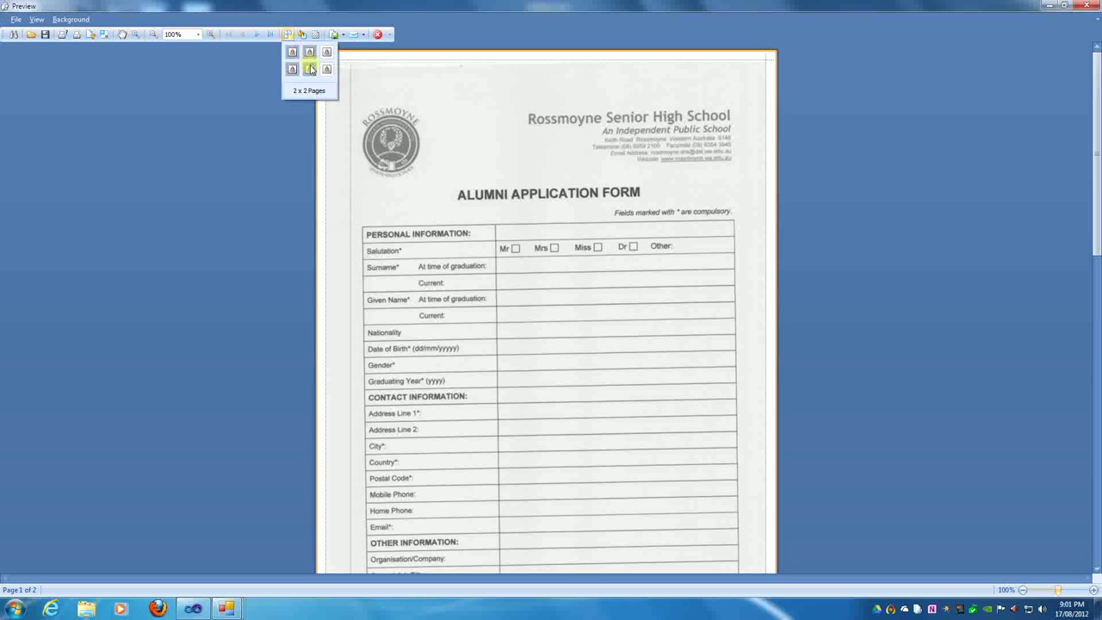
left_click(311, 68)
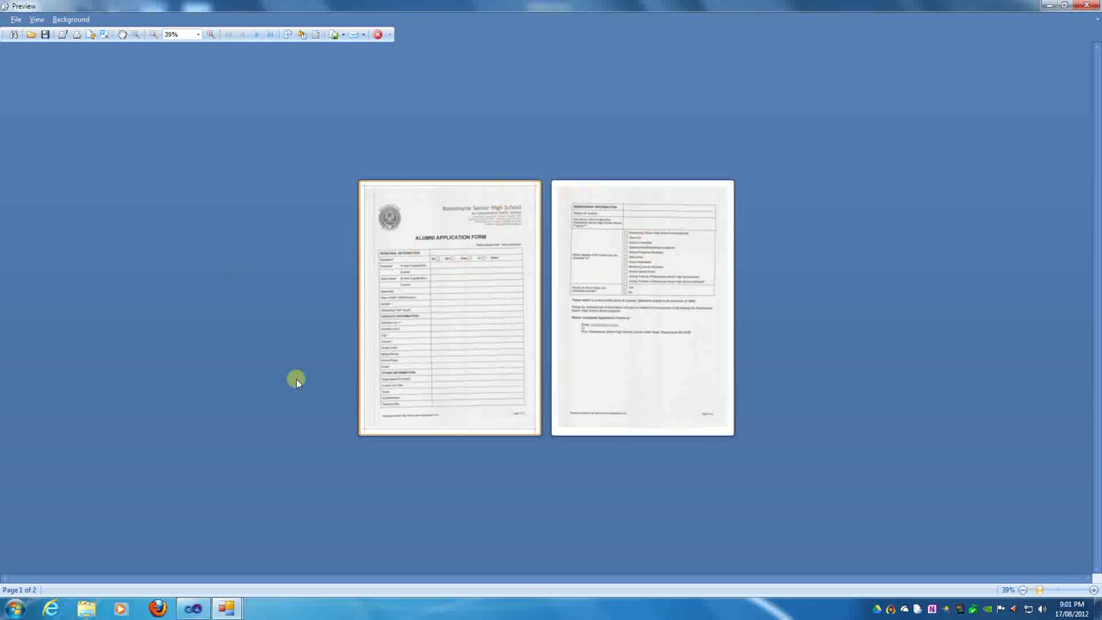
- Check the preview's export formats, PDF export options and background colours without applying any, closing the preview
left_click(365, 37)
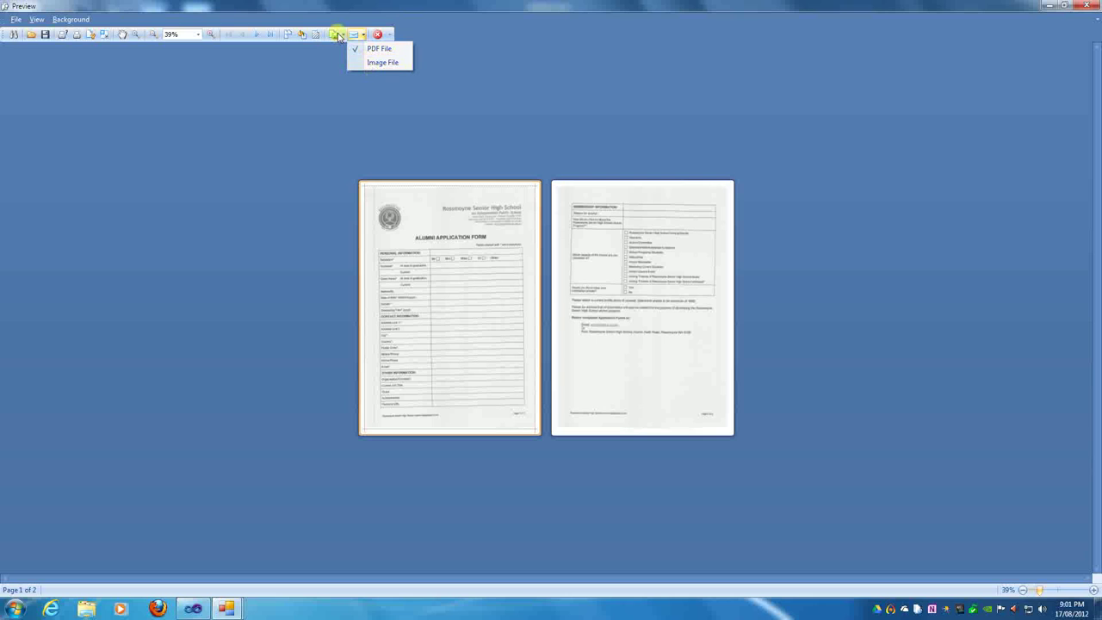
left_click(338, 36)
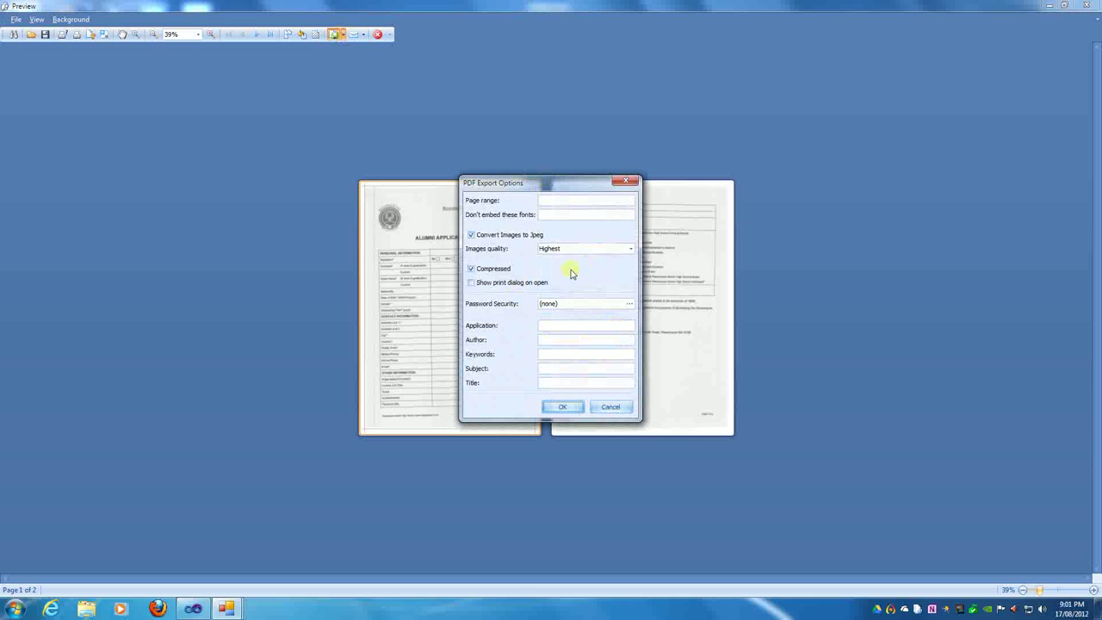
left_click(610, 407)
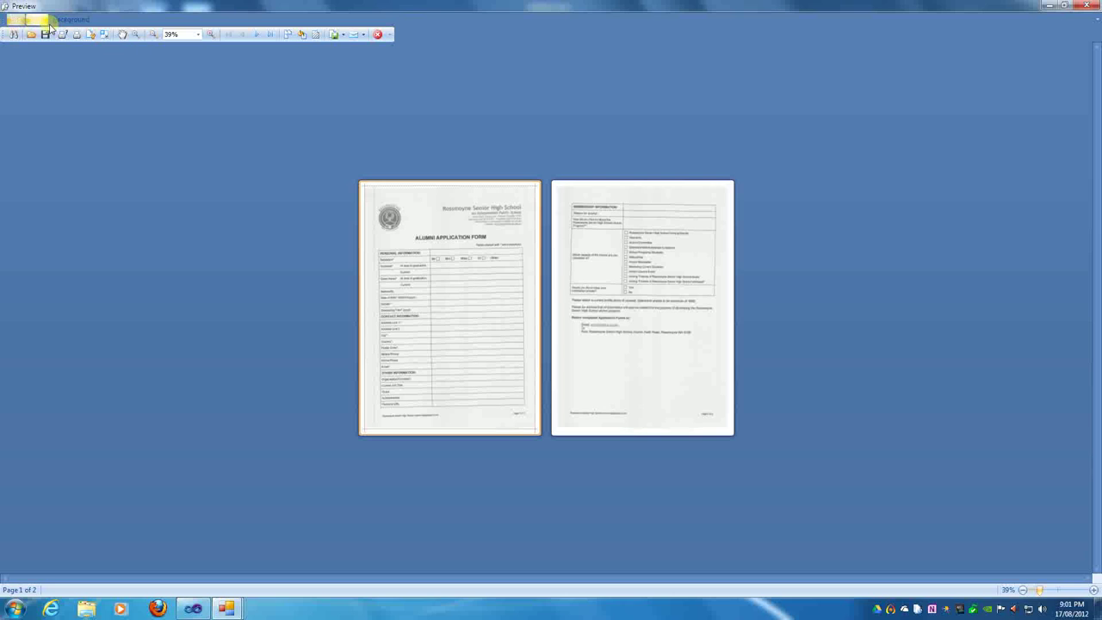
left_click(303, 35)
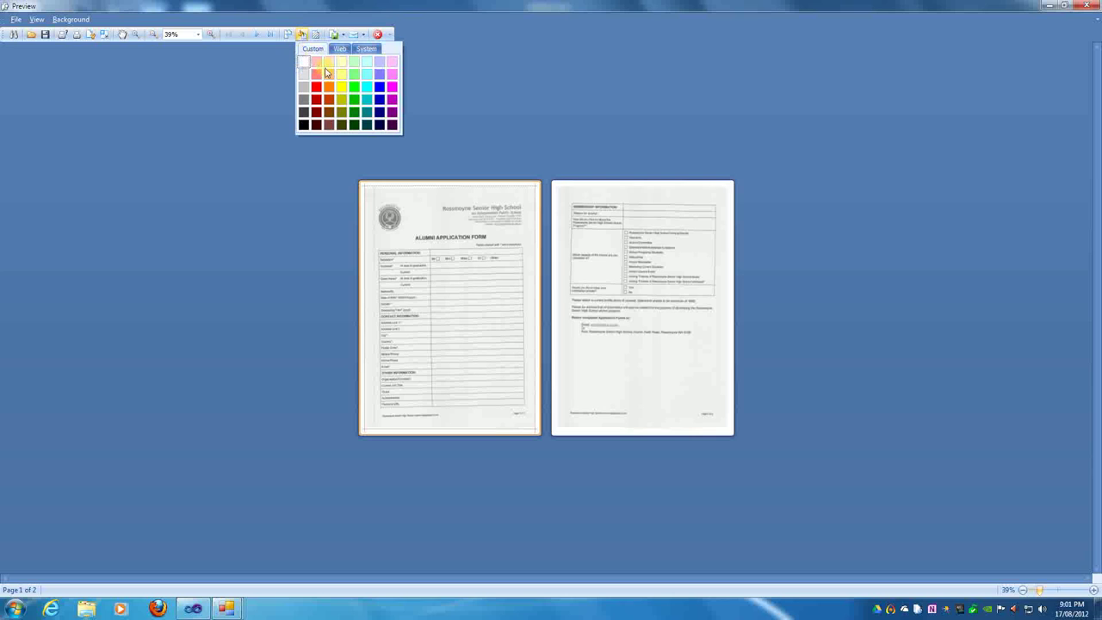
left_click(277, 95)
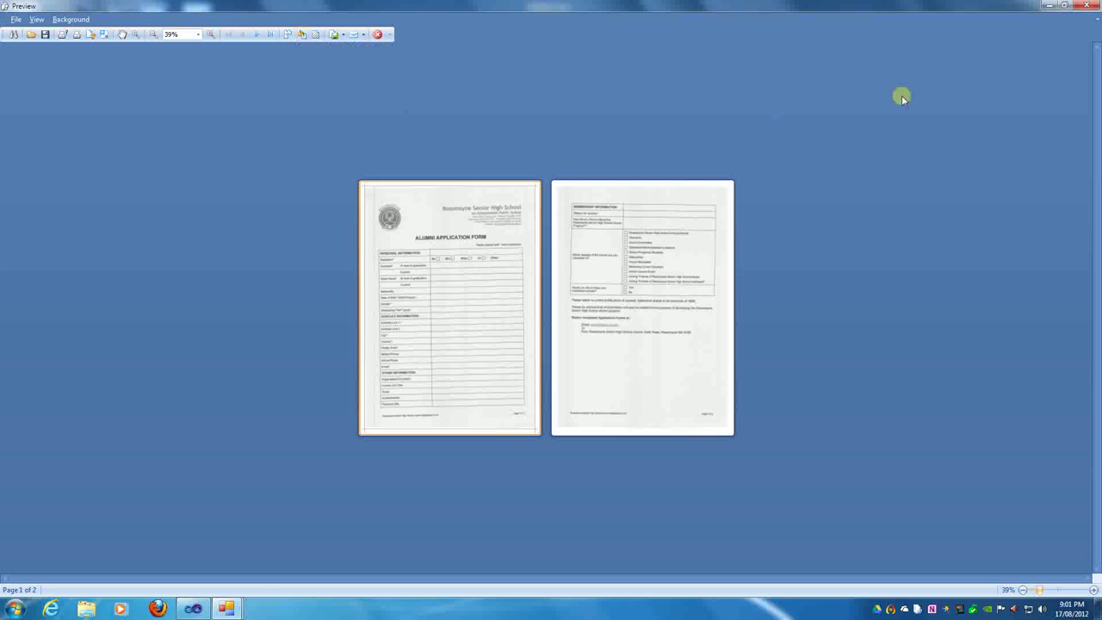
left_click(1093, 7)
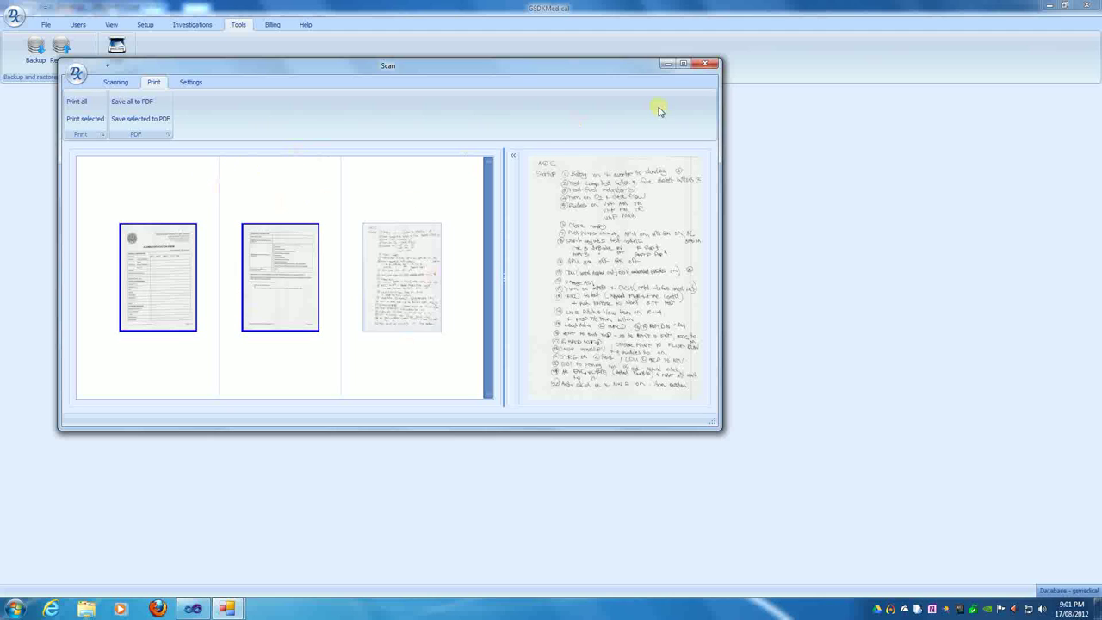
- Delete all scanned pages from the Scan window
left_click(115, 82)
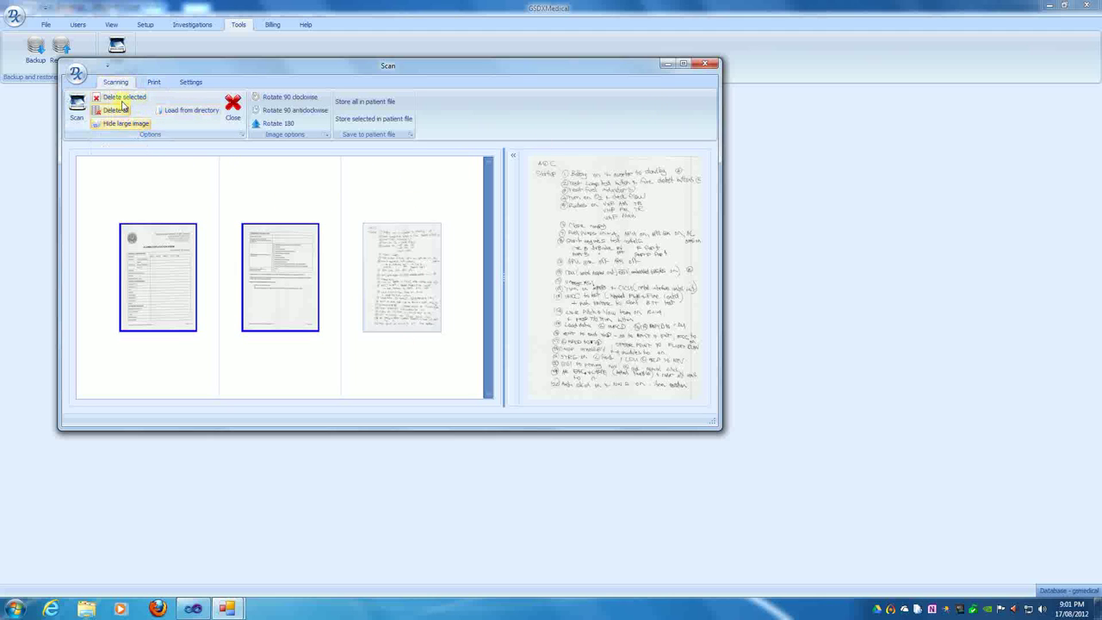
left_click(125, 99)
left_click(115, 110)
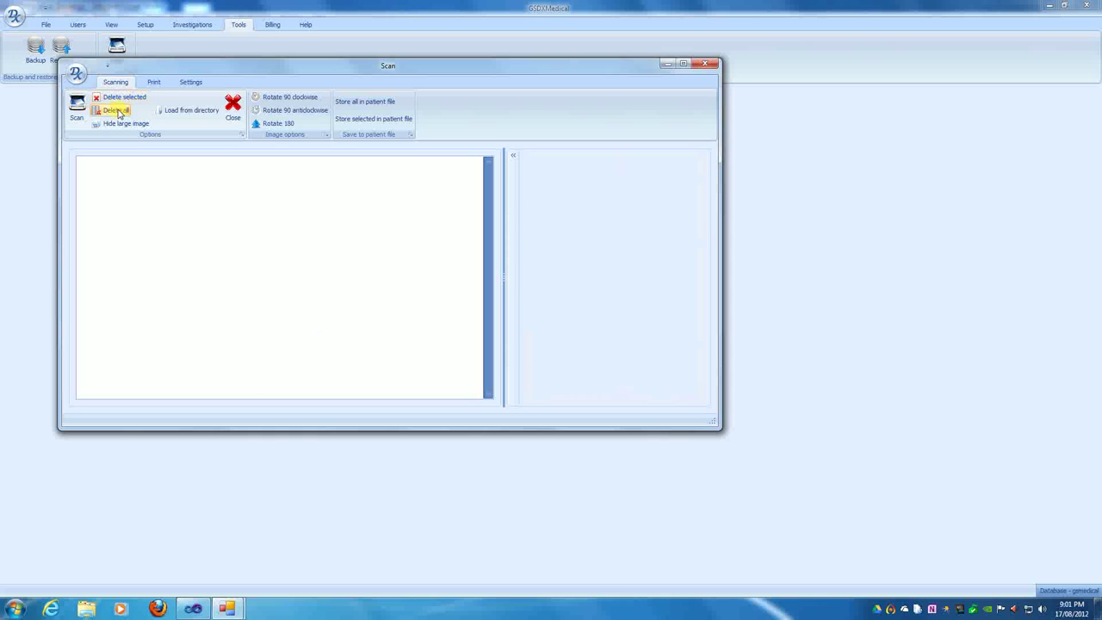
- Load the stored scans from the directory, maximize the Scan window and view several of the first-row pages
left_click(201, 112)
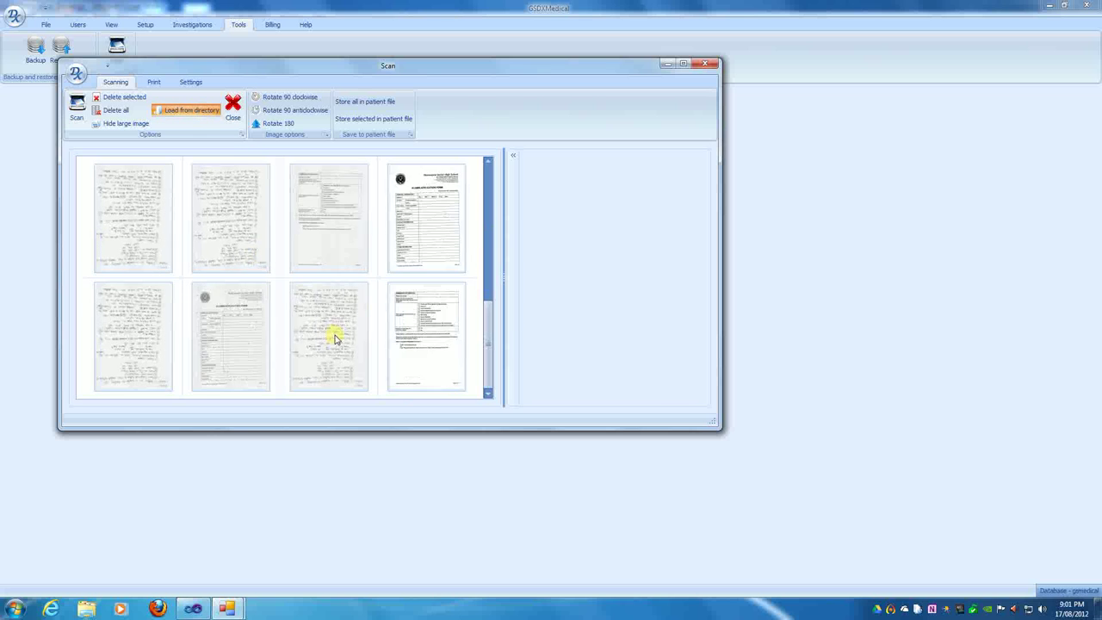
left_click(686, 69)
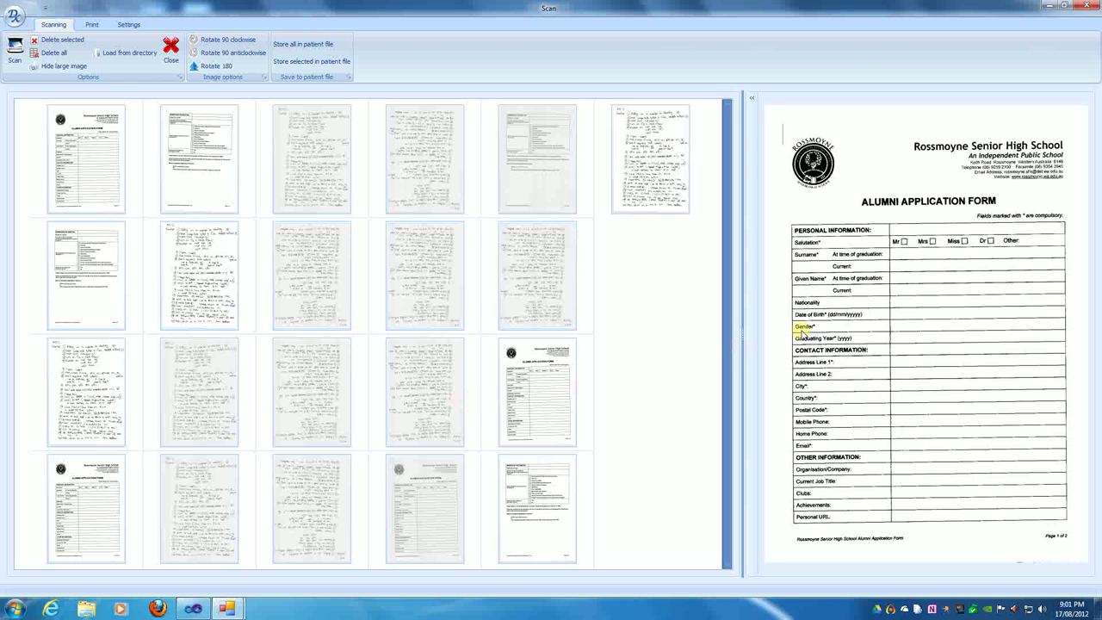
left_click(176, 212)
left_click(286, 185)
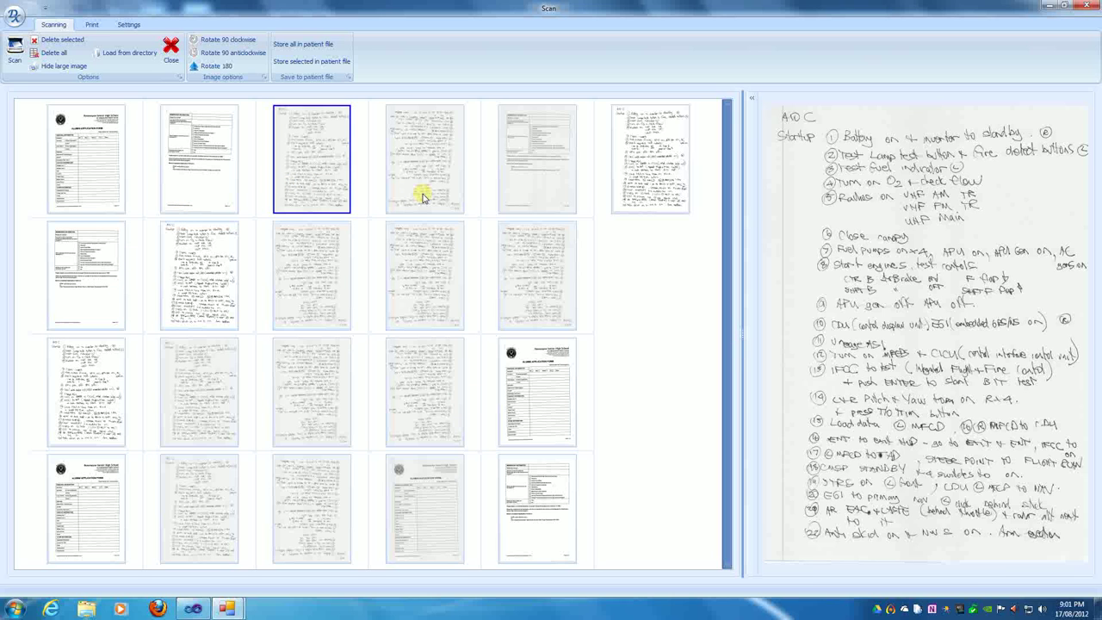
left_click(418, 192)
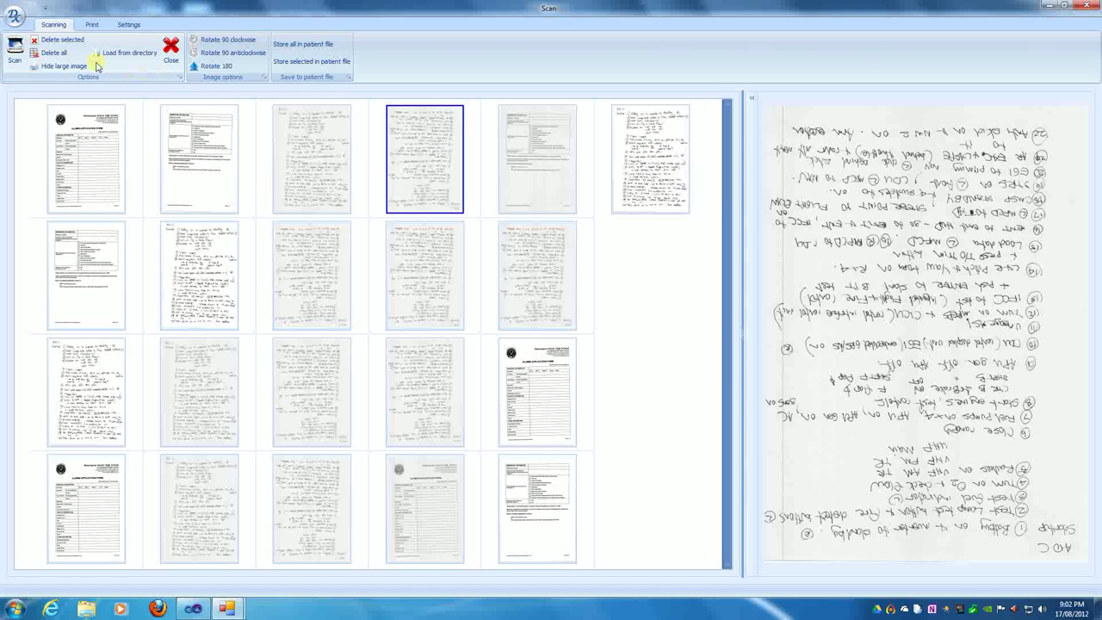
- Preview all loaded pages for printing in two rows of three pages, browse them and close the preview
left_click(91, 24)
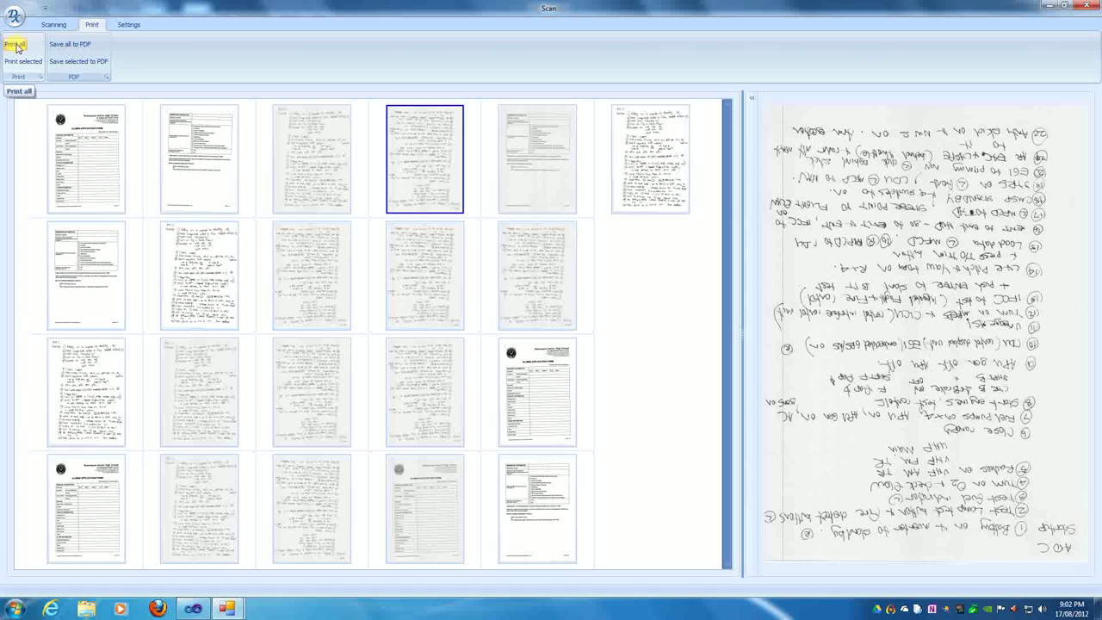
left_click(70, 48)
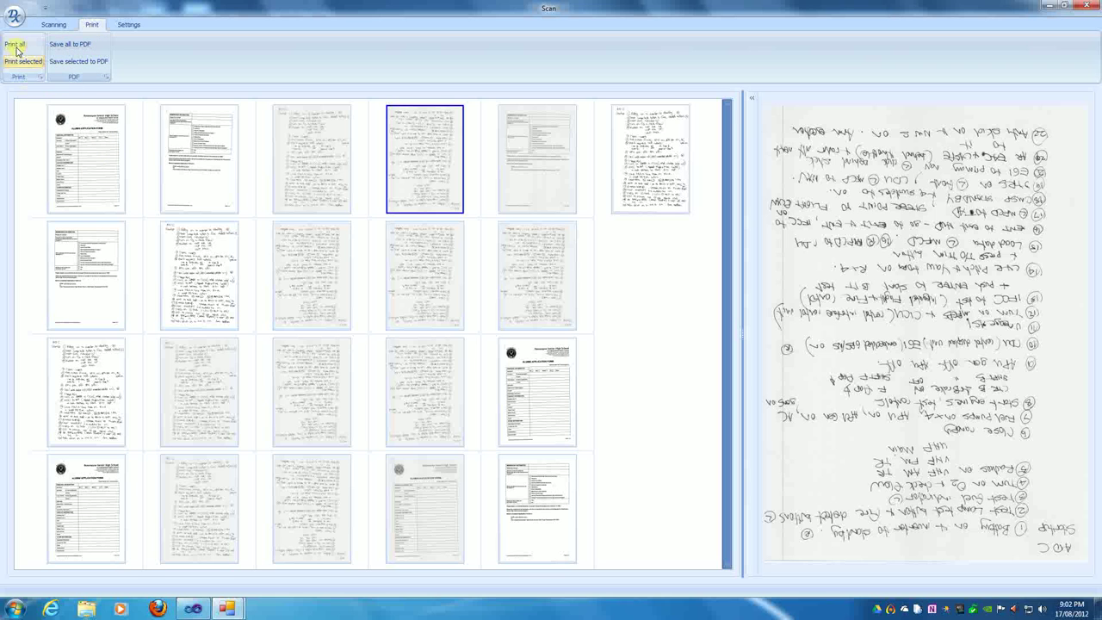
left_click(13, 45)
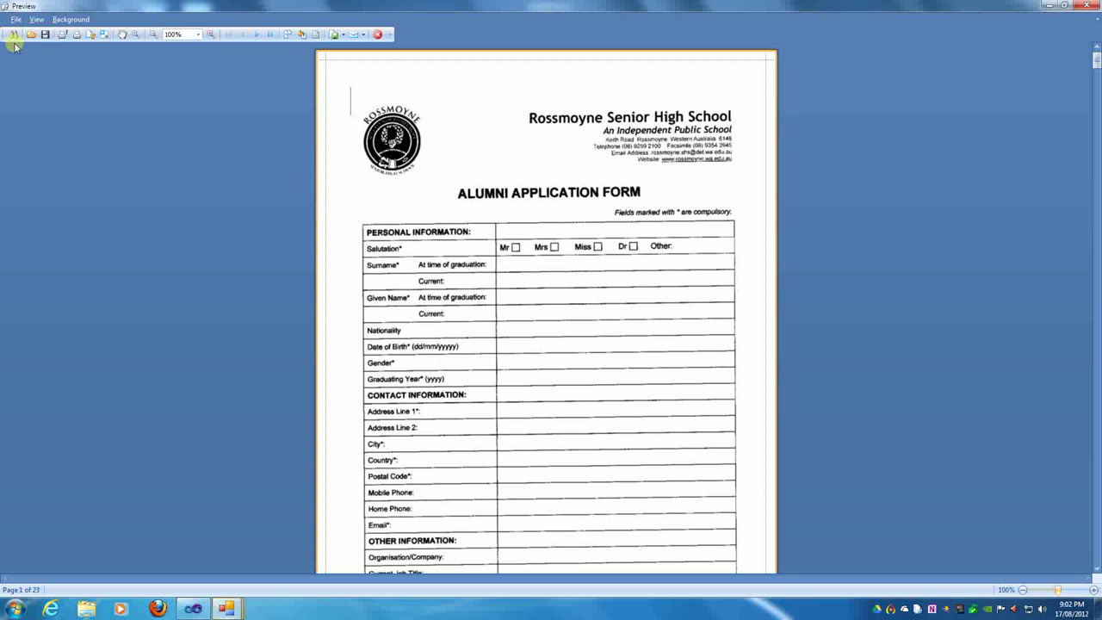
left_click(288, 34)
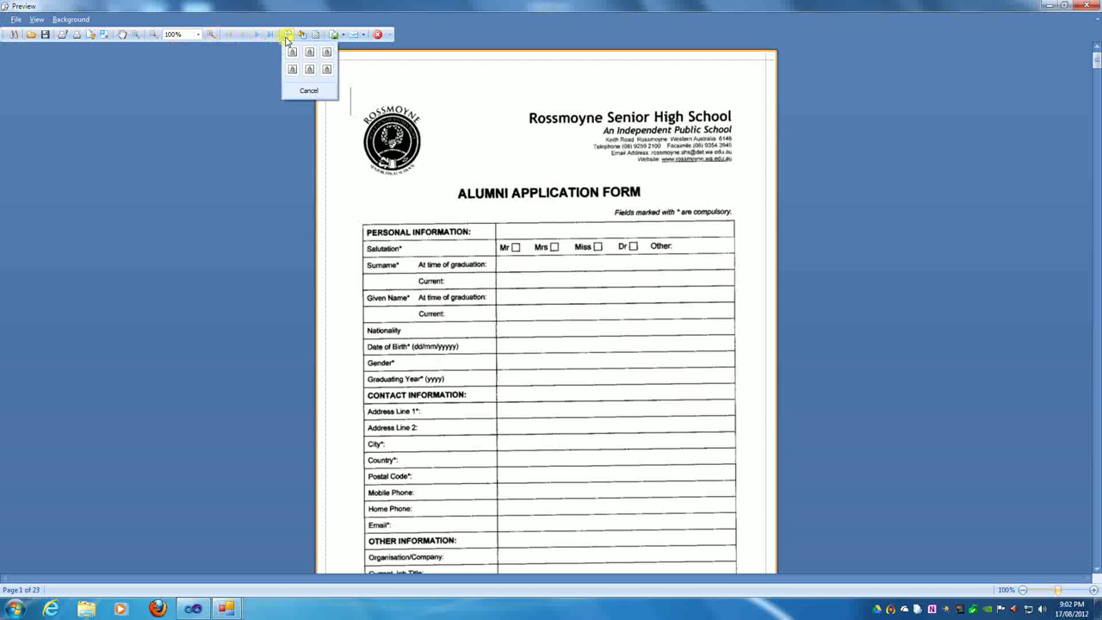
left_click(328, 71)
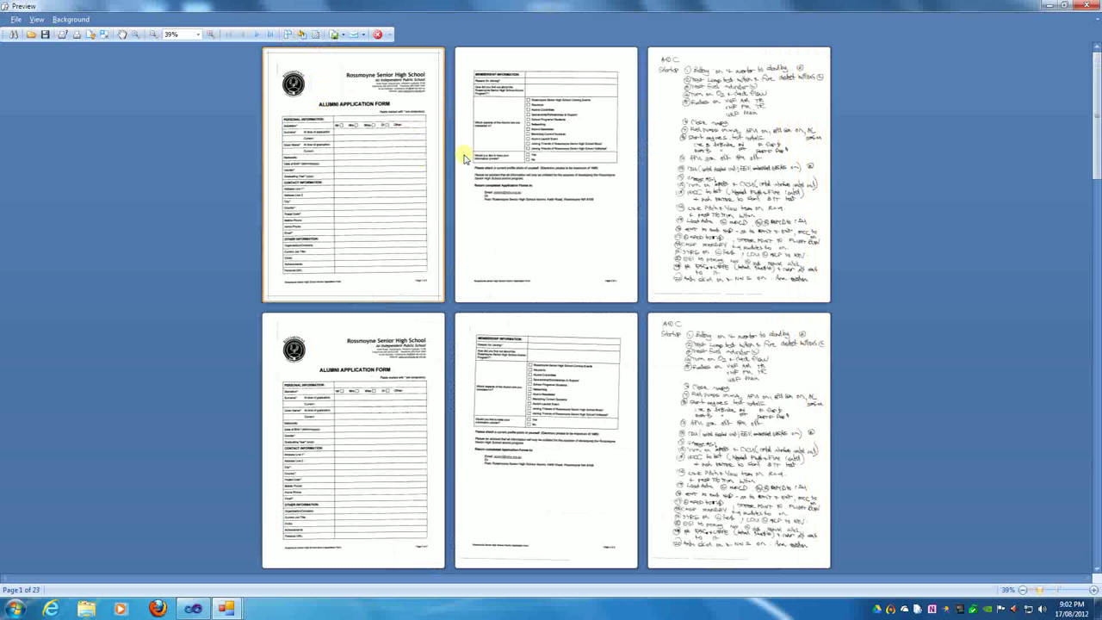
mouse_move(1097, 97)
left_mouse_down()
mouse_move(1094, 430)
mouse_move(1086, 99)
left_mouse_up()
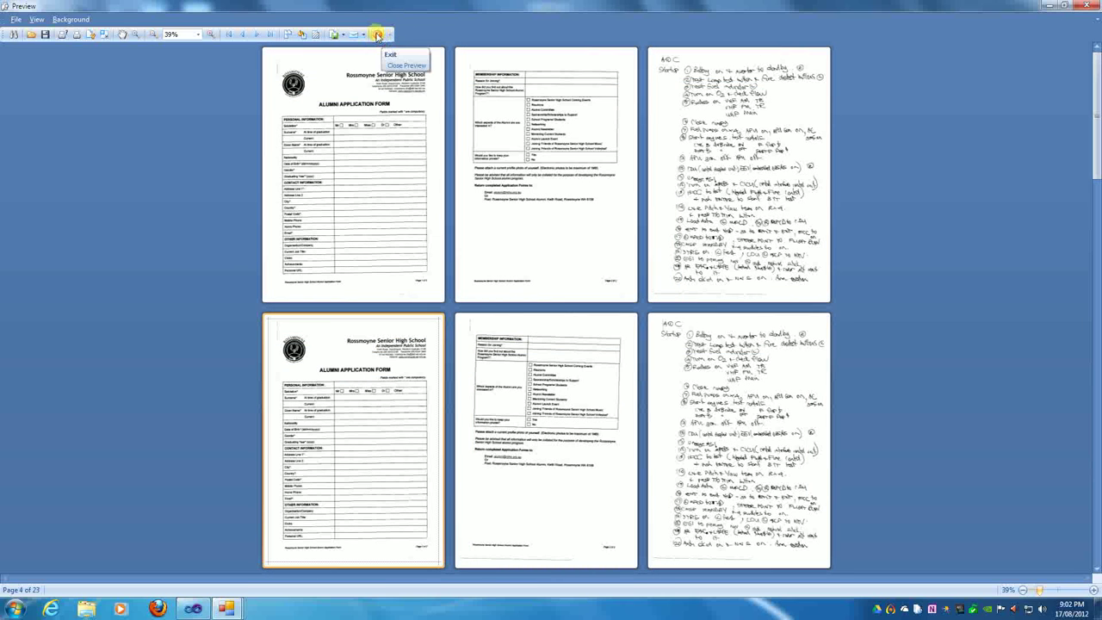
left_click(377, 35)
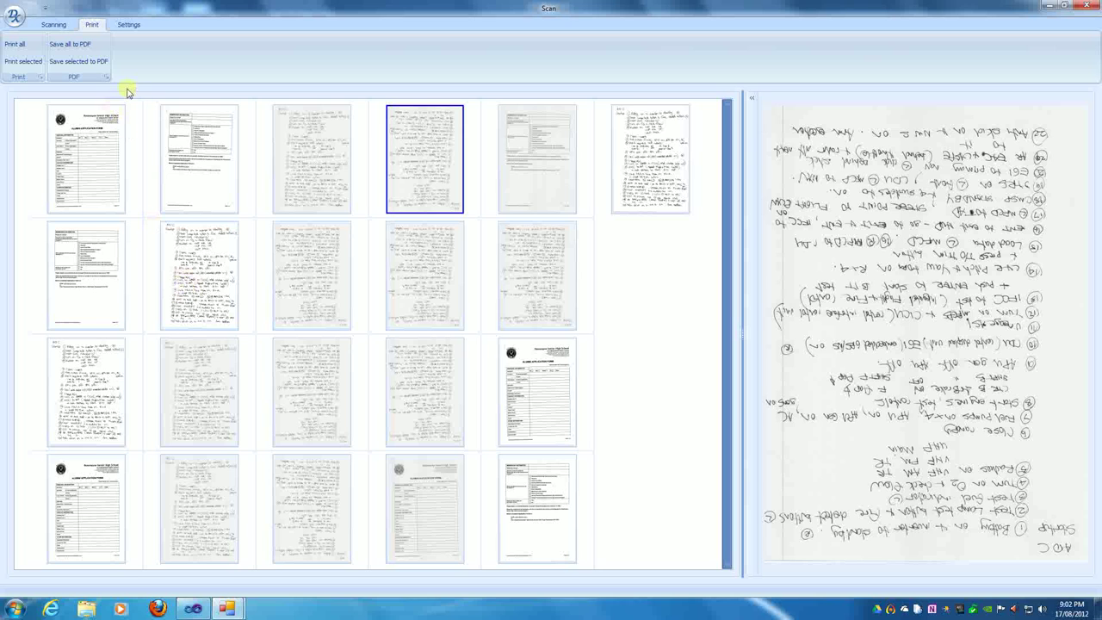
- Reopen the print preview of all loaded pages and check its Save As options without saving
left_click(56, 25)
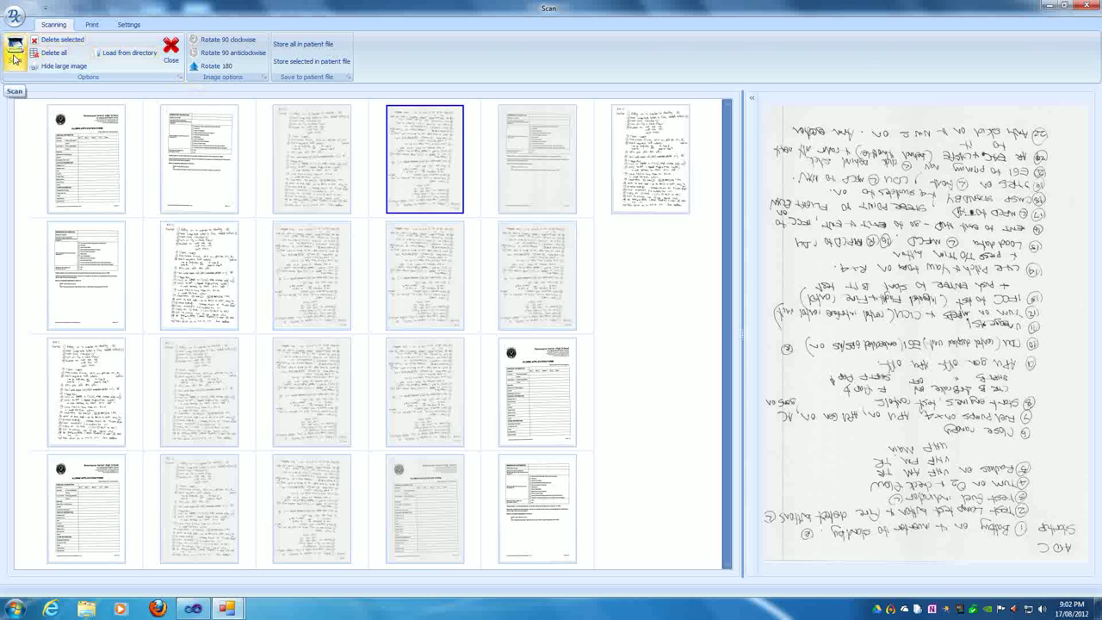
left_click(89, 25)
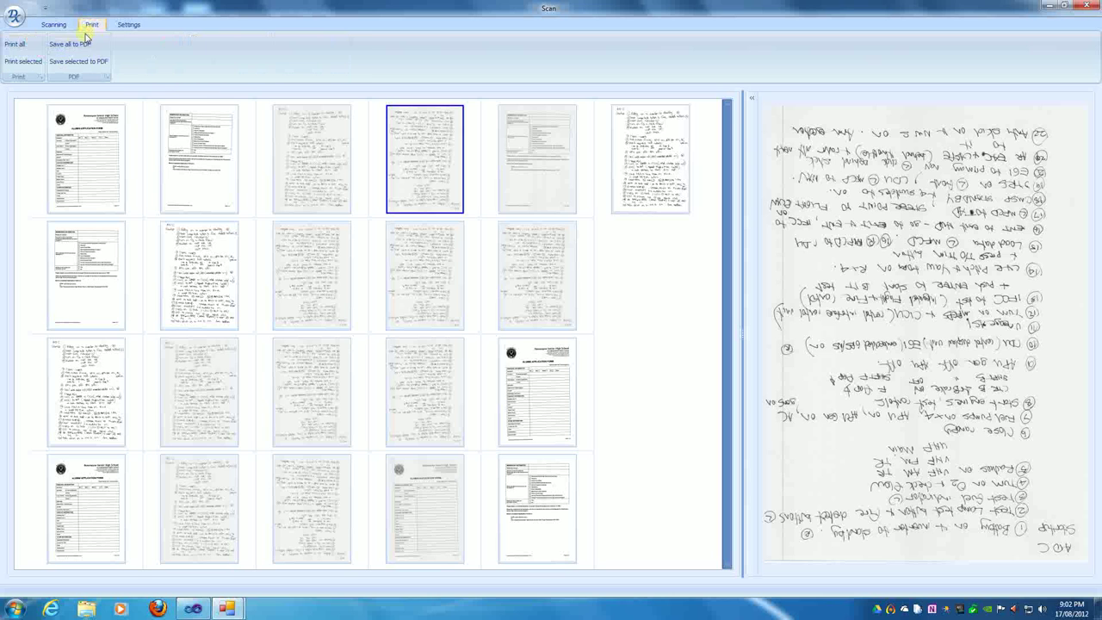
left_click(19, 48)
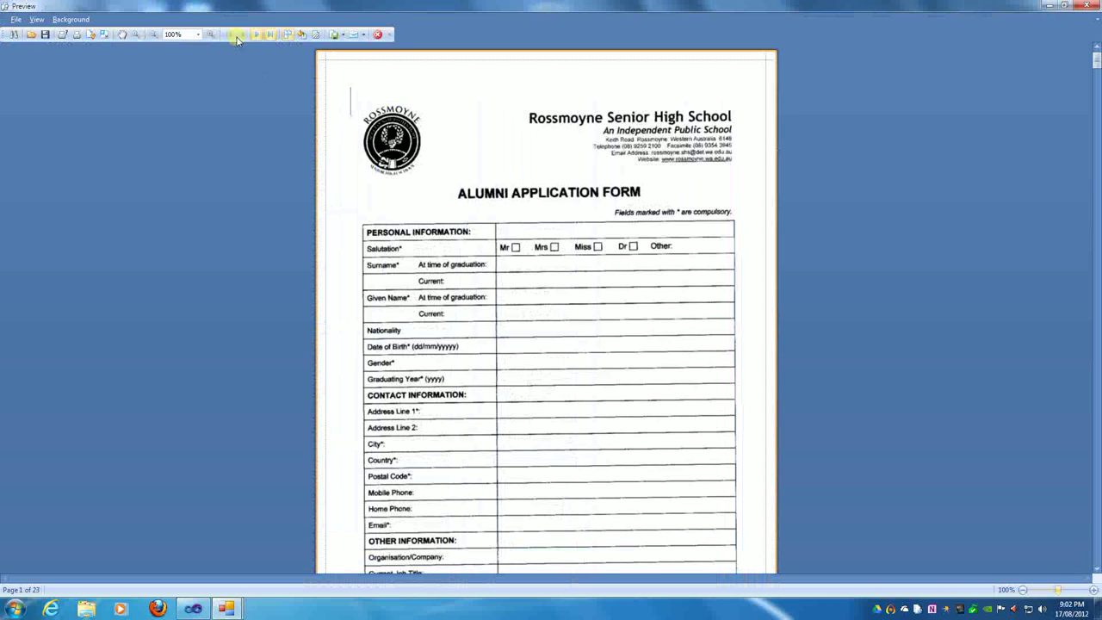
left_click(46, 35)
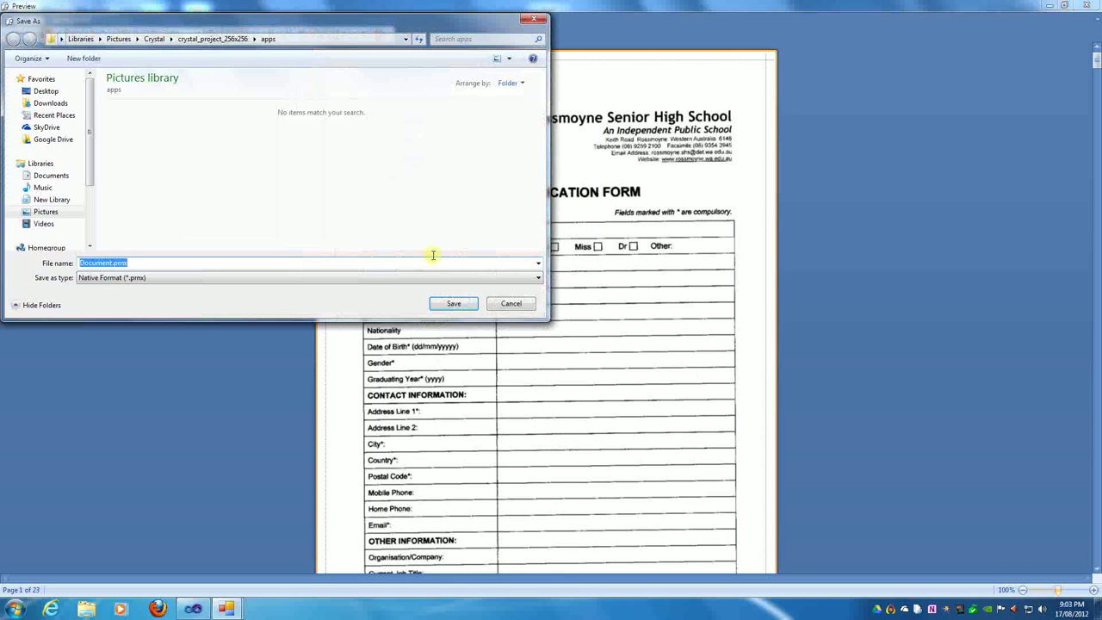
left_click(512, 304)
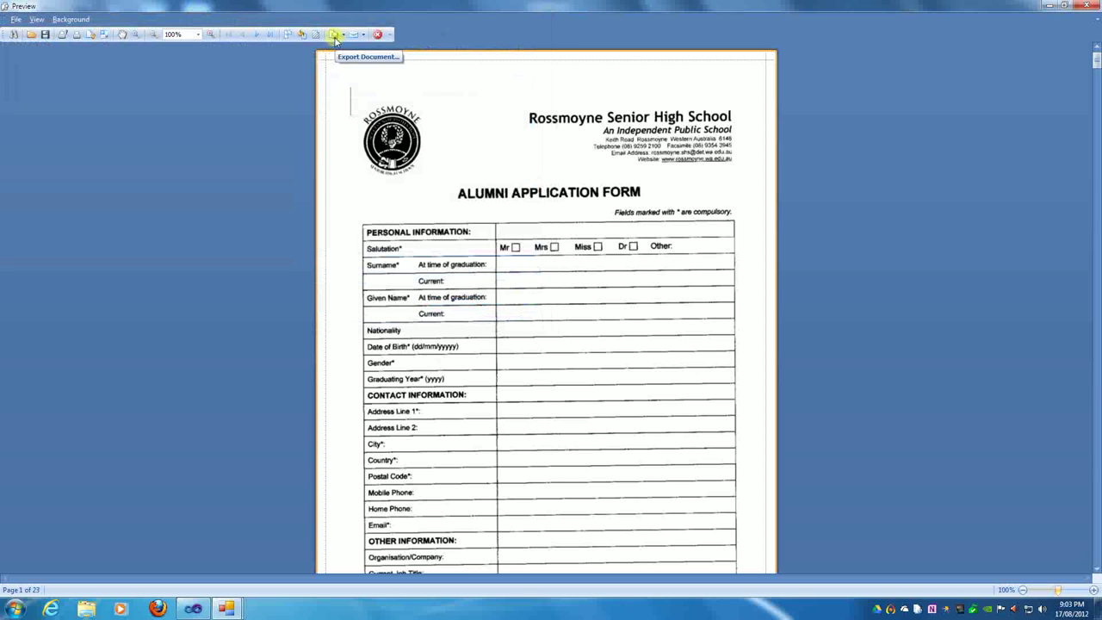
- Check the available formats in the Image File export options without exporting, and close the print preview
left_click(344, 38)
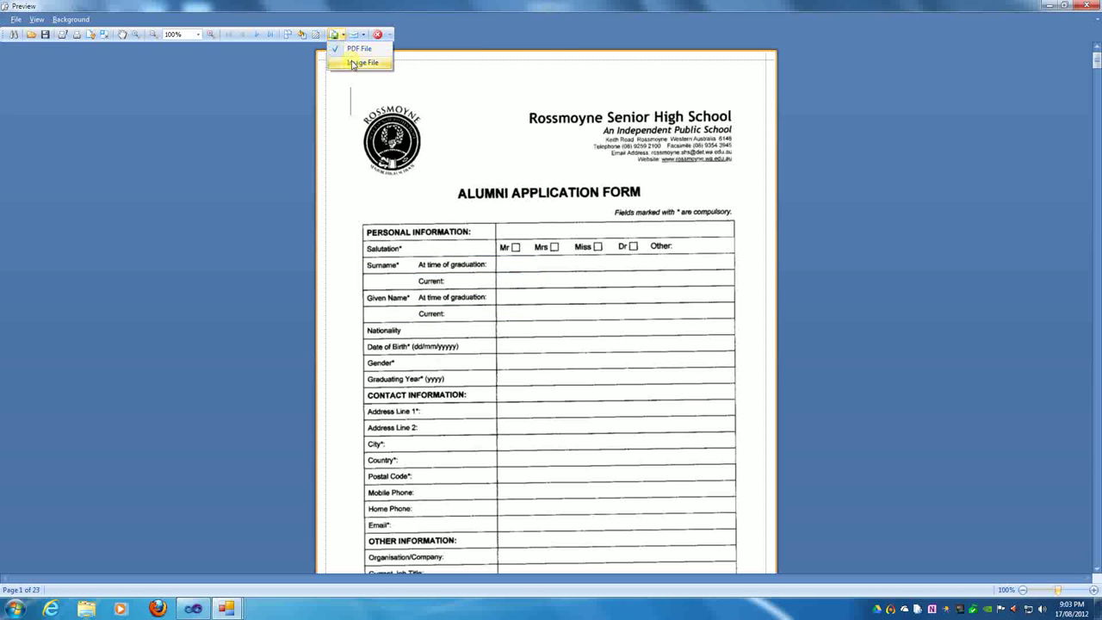
left_click(355, 66)
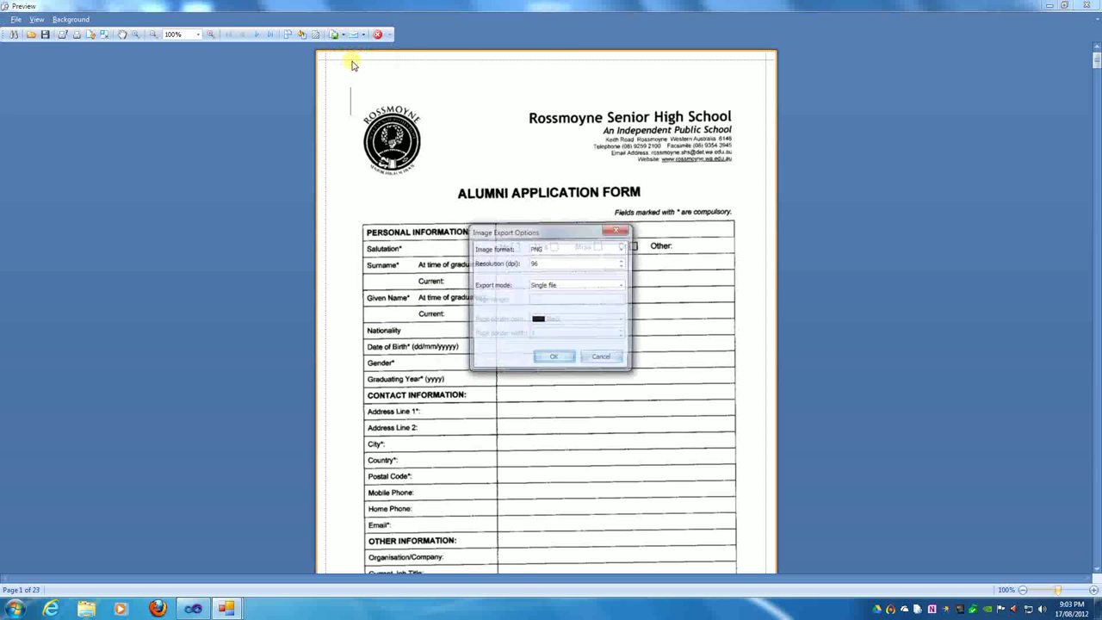
left_click(621, 249)
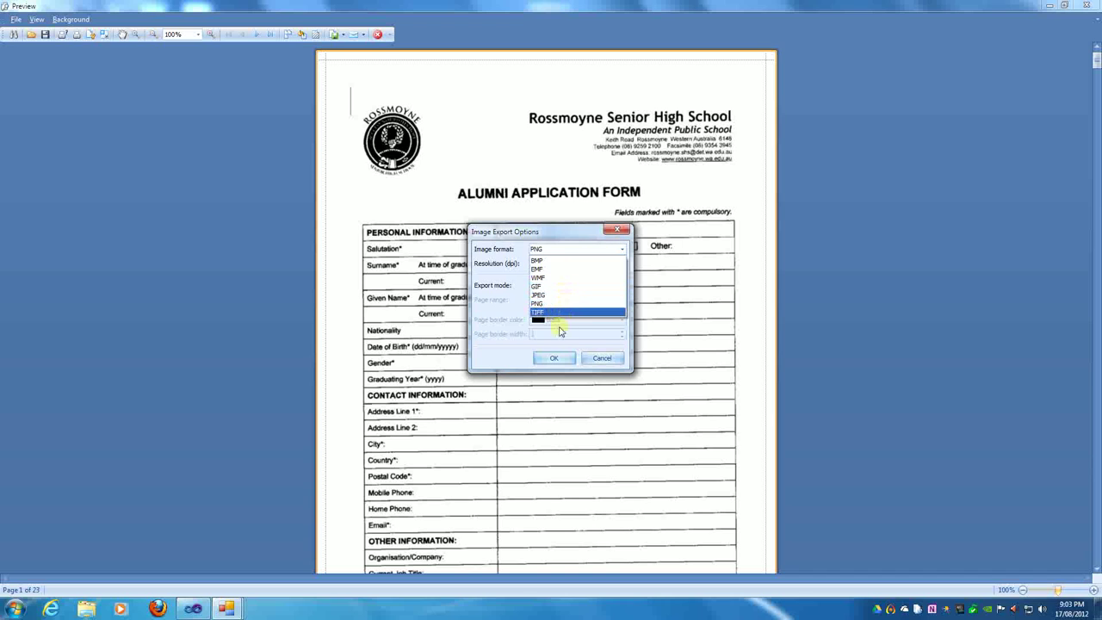
left_click(612, 361)
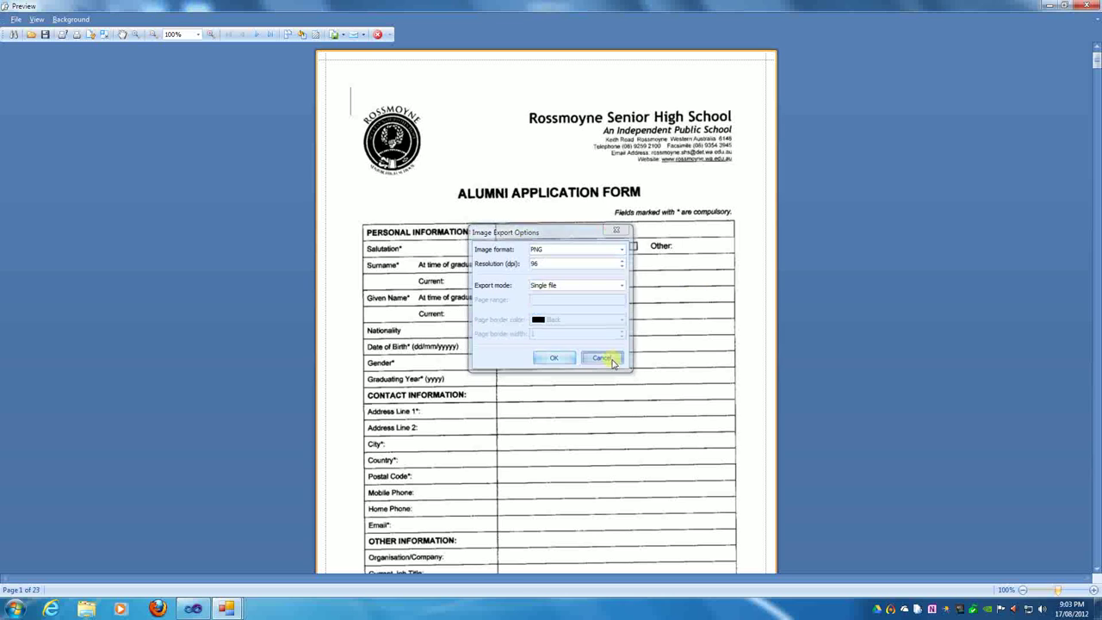
left_click(608, 359)
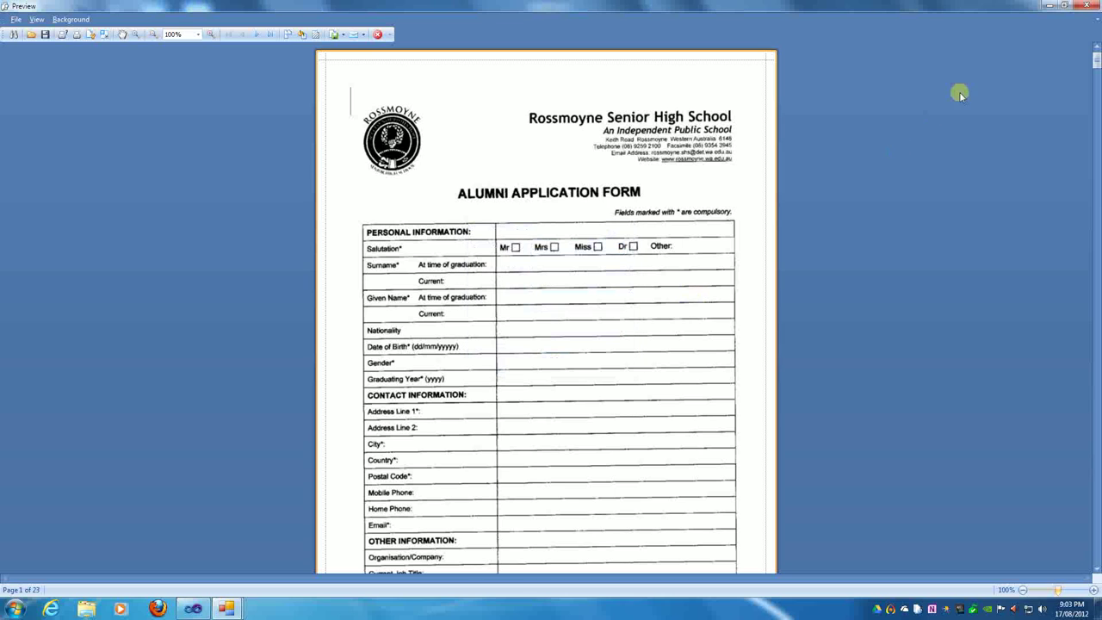
left_click(1090, 7)
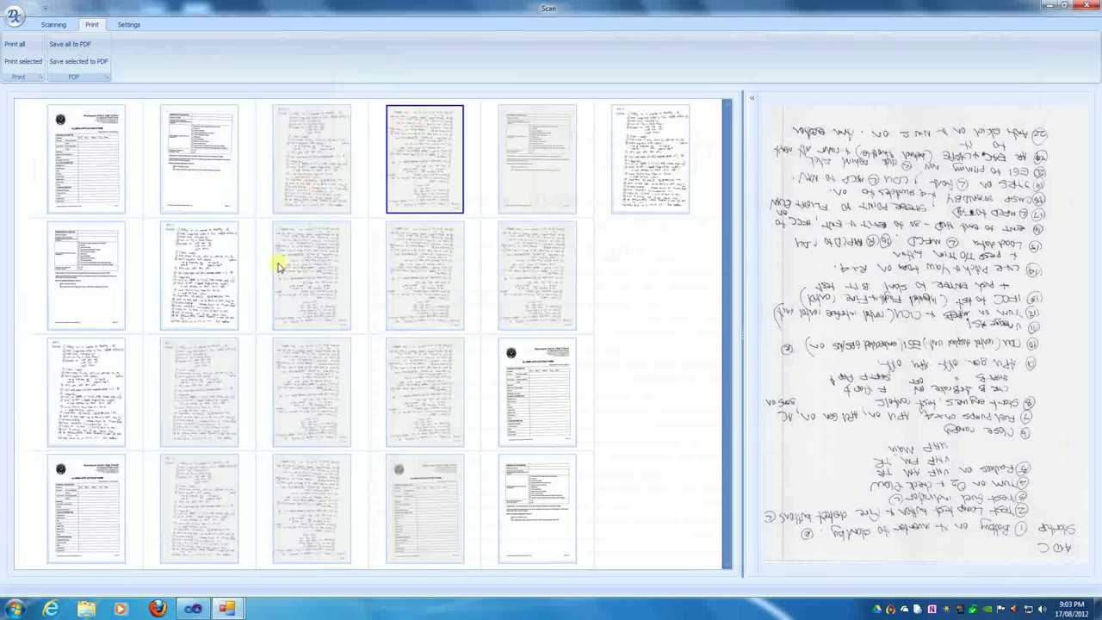